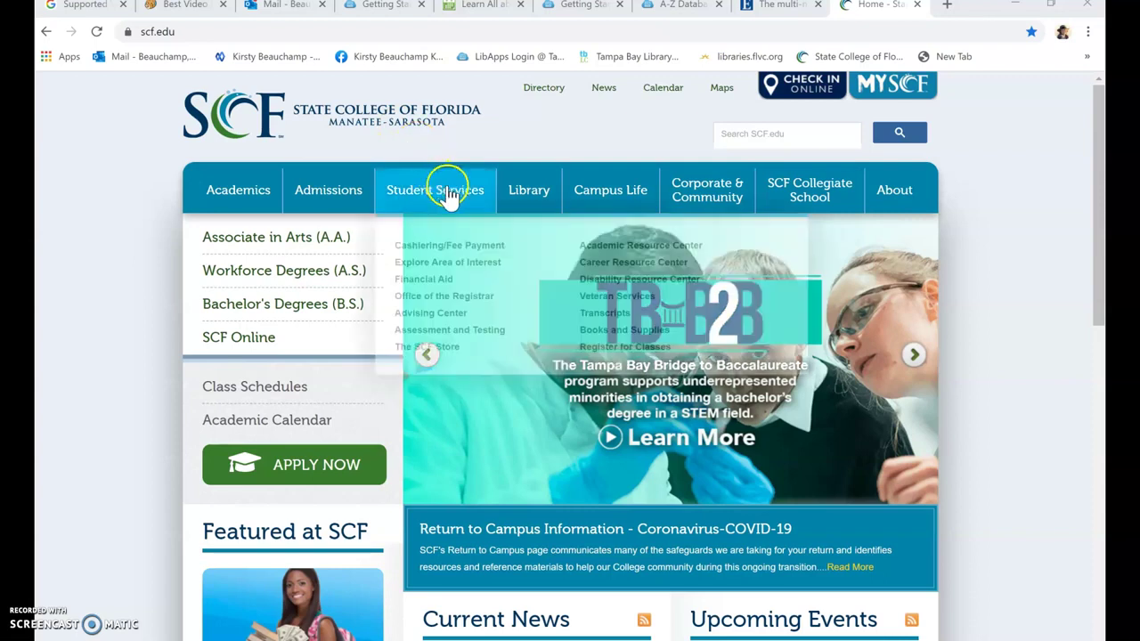
Open the Mango catalog My Account page from the SCF Libraries website
mouse_move(463, 191)
click(529, 192)
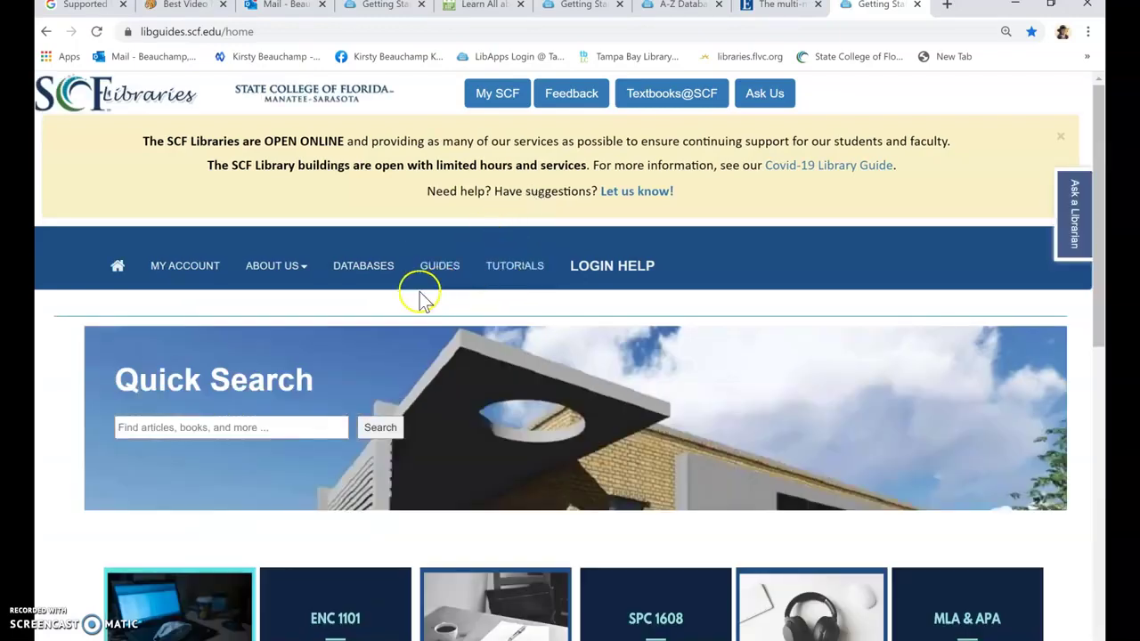
click(181, 265)
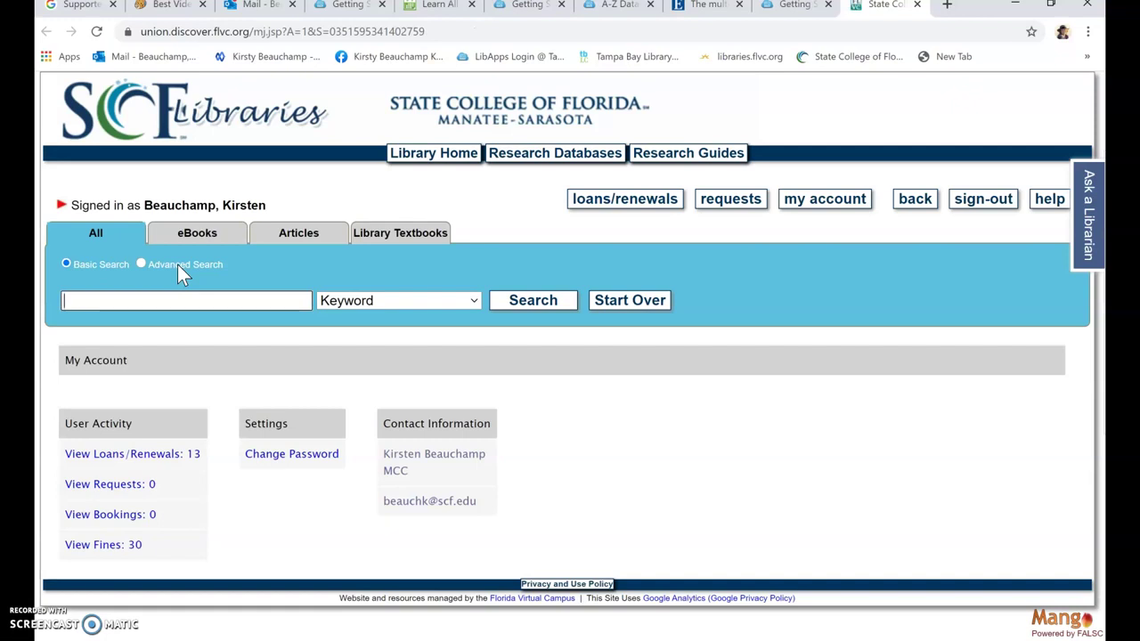
click(178, 230)
click(540, 158)
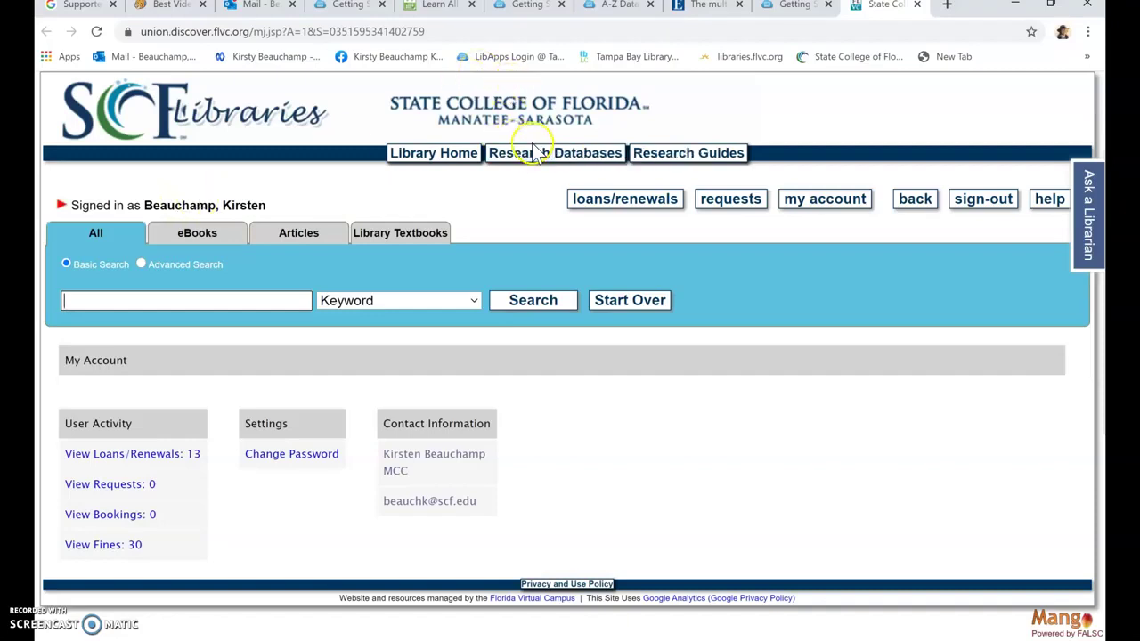
Choose Academic Search Complete (EBSCO) from the library's A–Z Databases list
click(527, 157)
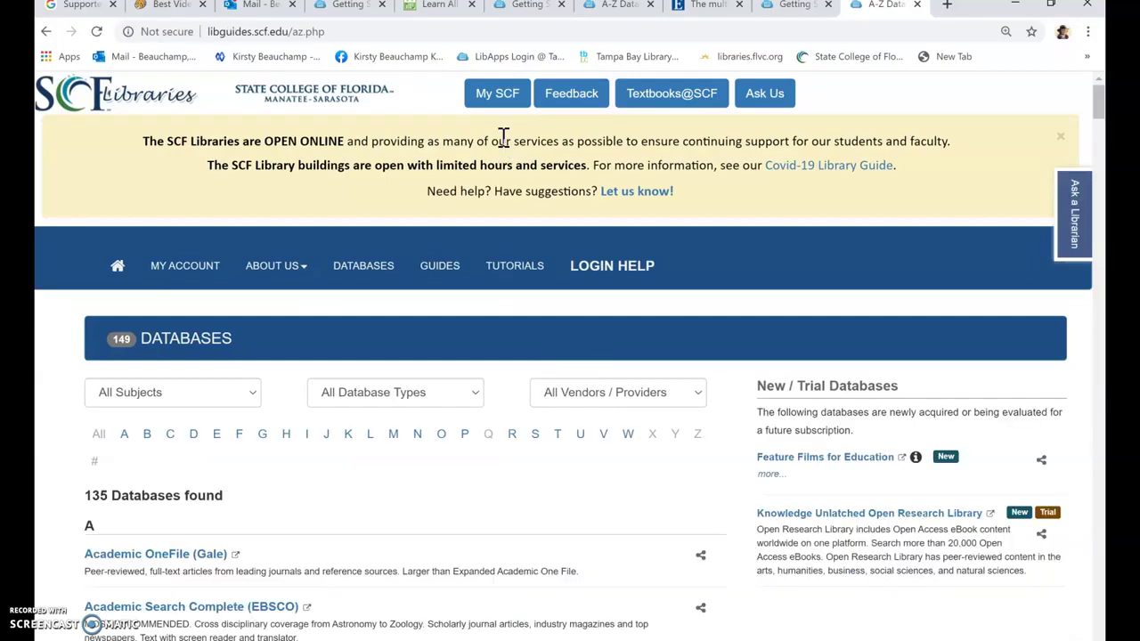
scroll(501, 137, down, 4)
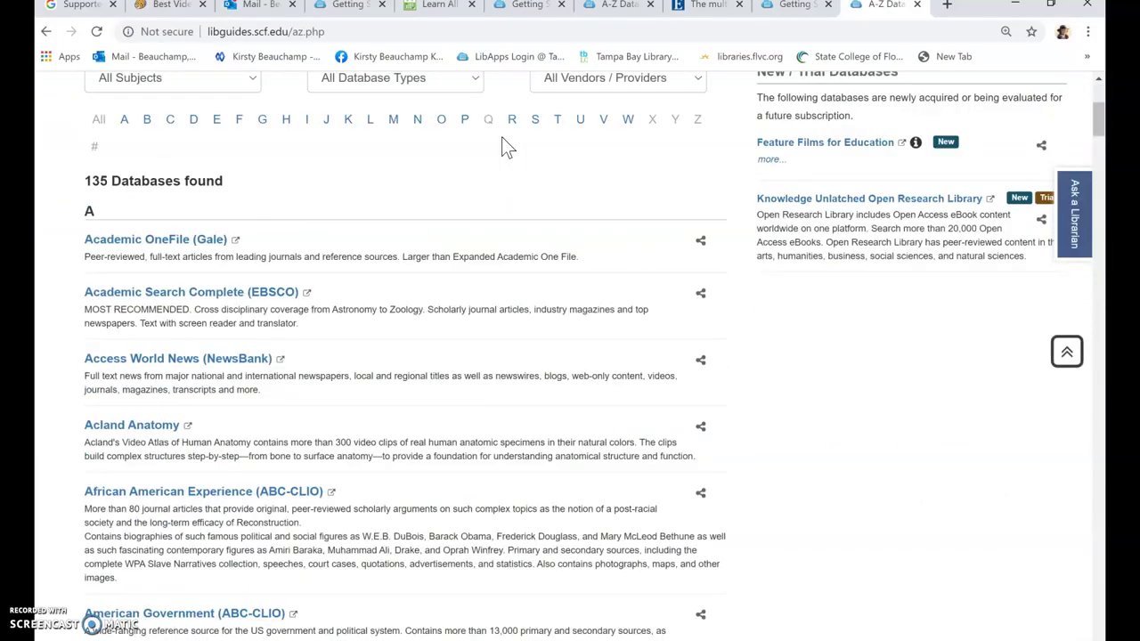
click(305, 147)
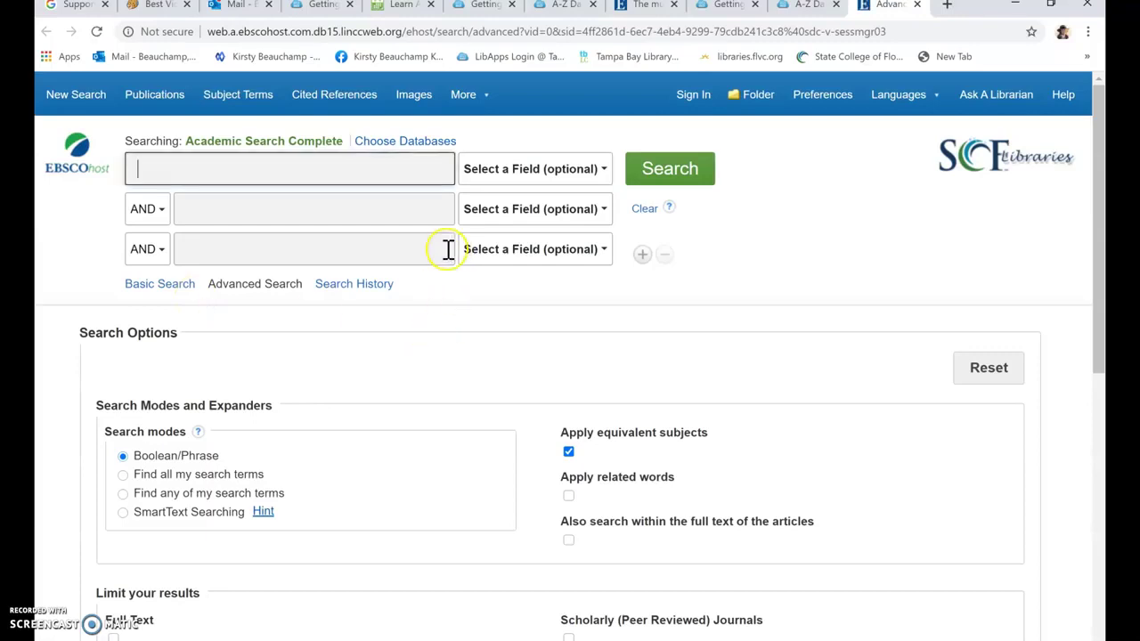
Limit results to Full Text and Scholarly (Peer Reviewed) Journals
scroll(436, 311, down, 2)
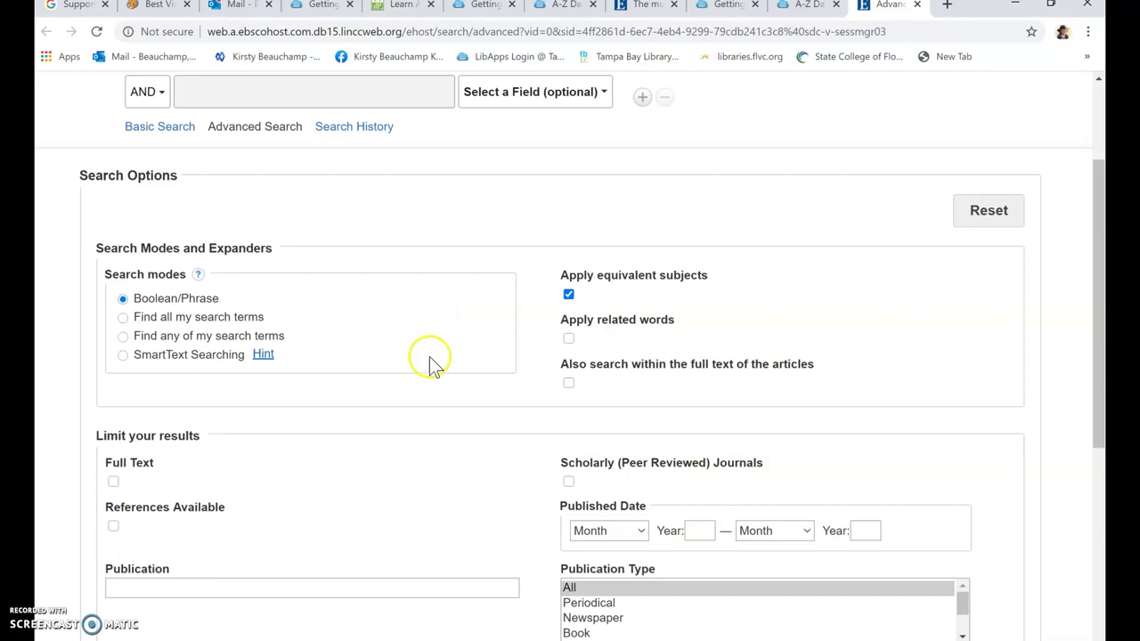
click(113, 481)
click(568, 481)
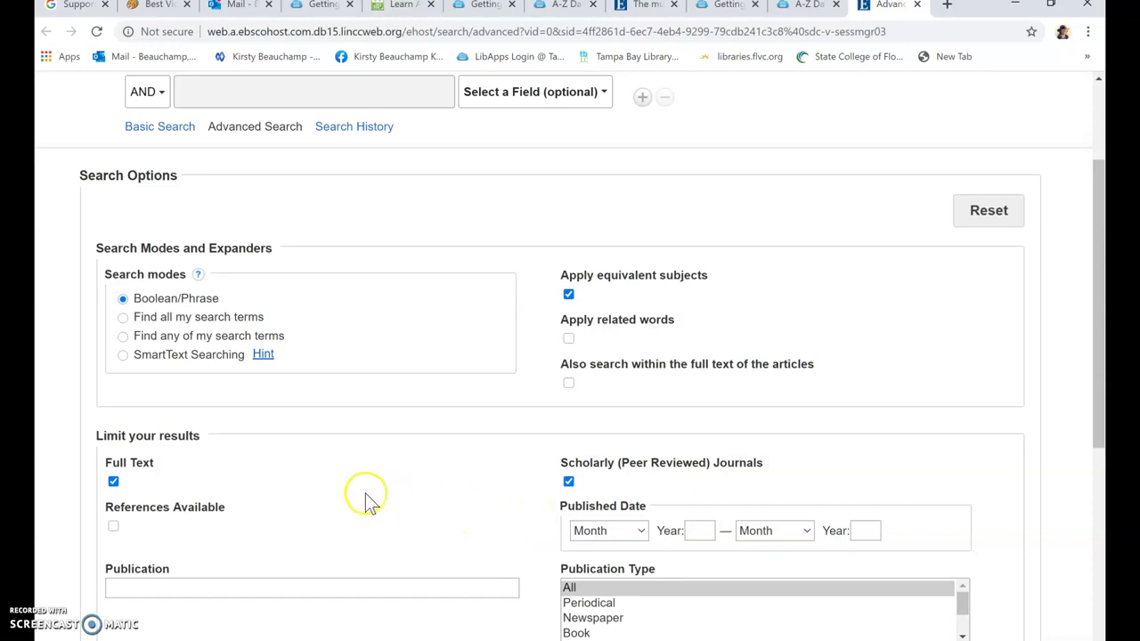
scroll(407, 505, up, 2)
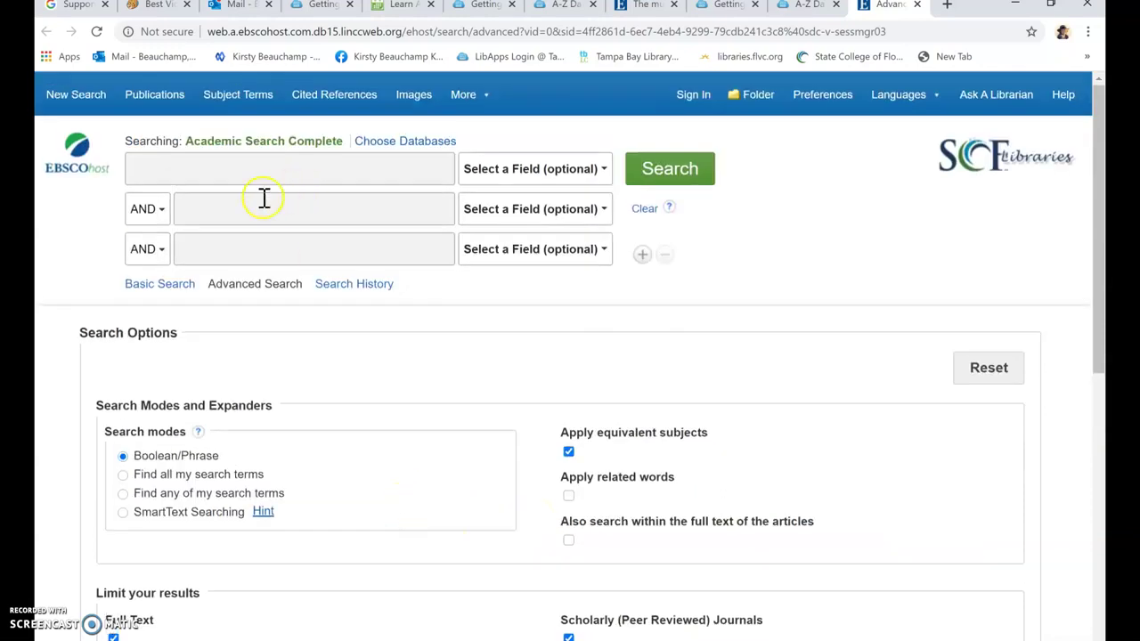
Search for 'global warming' AND 'antarctic' in Academic Search Complete
click(280, 170)
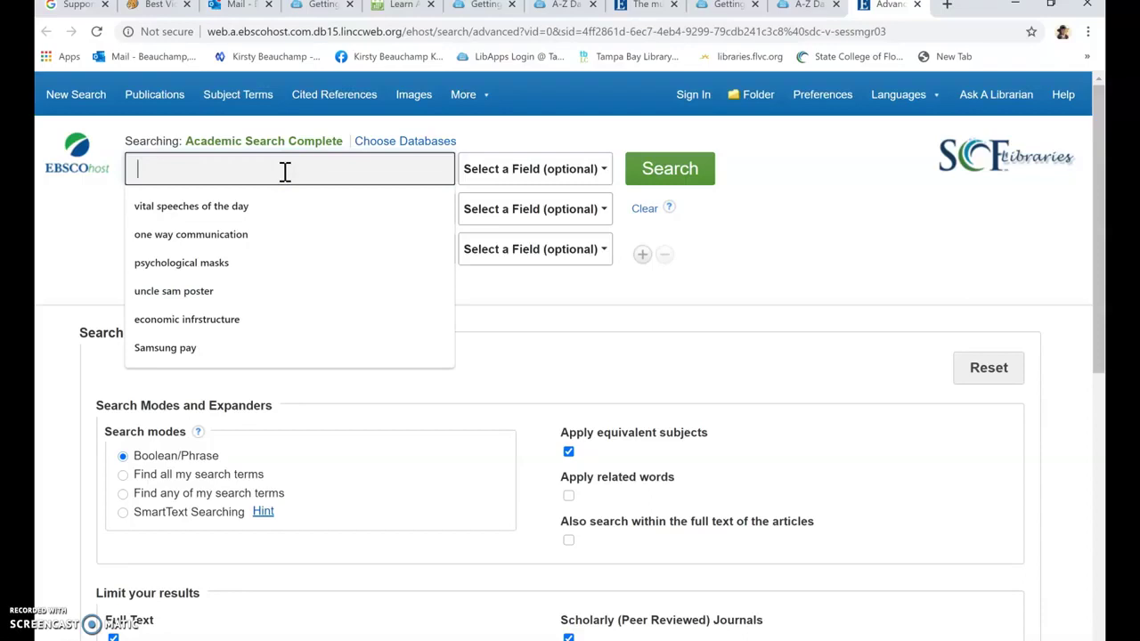
text(global)
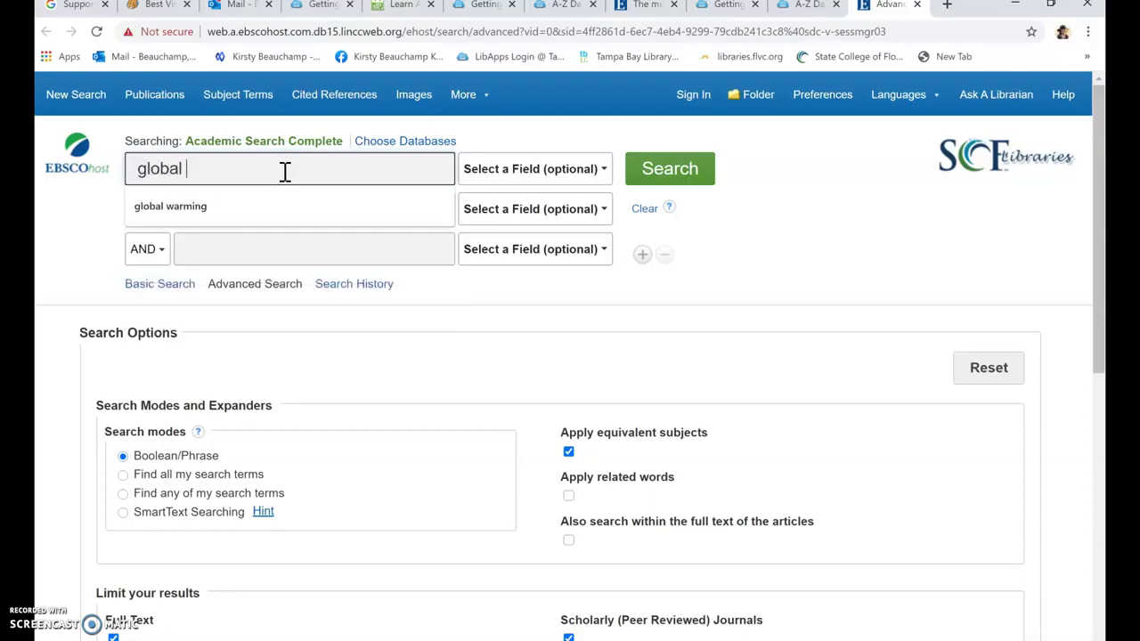
text( warming)
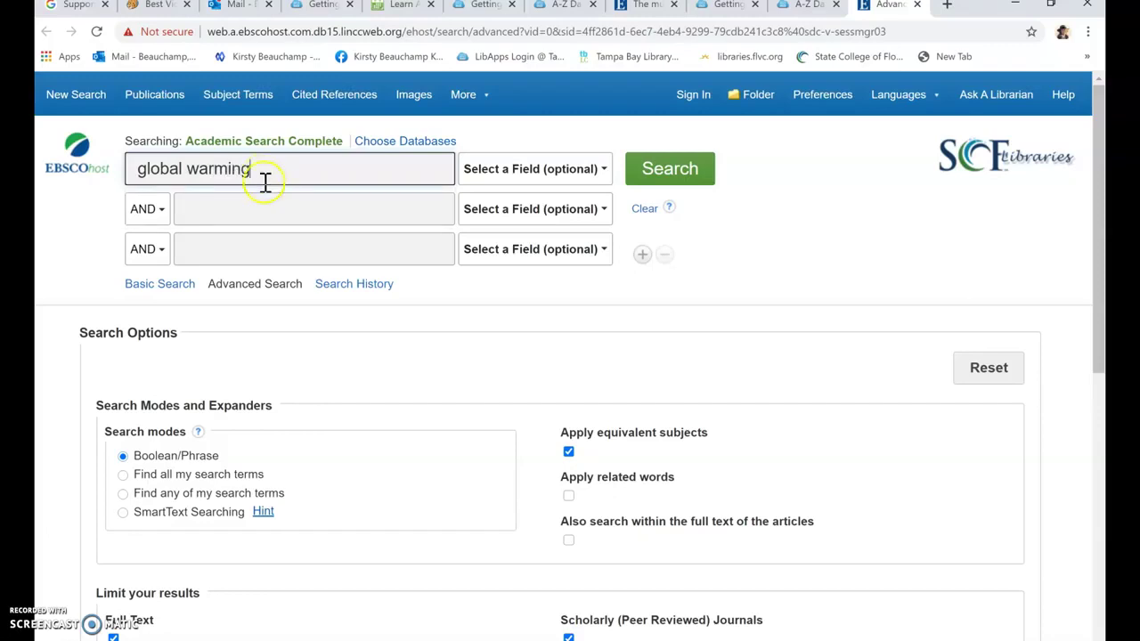
click(255, 208)
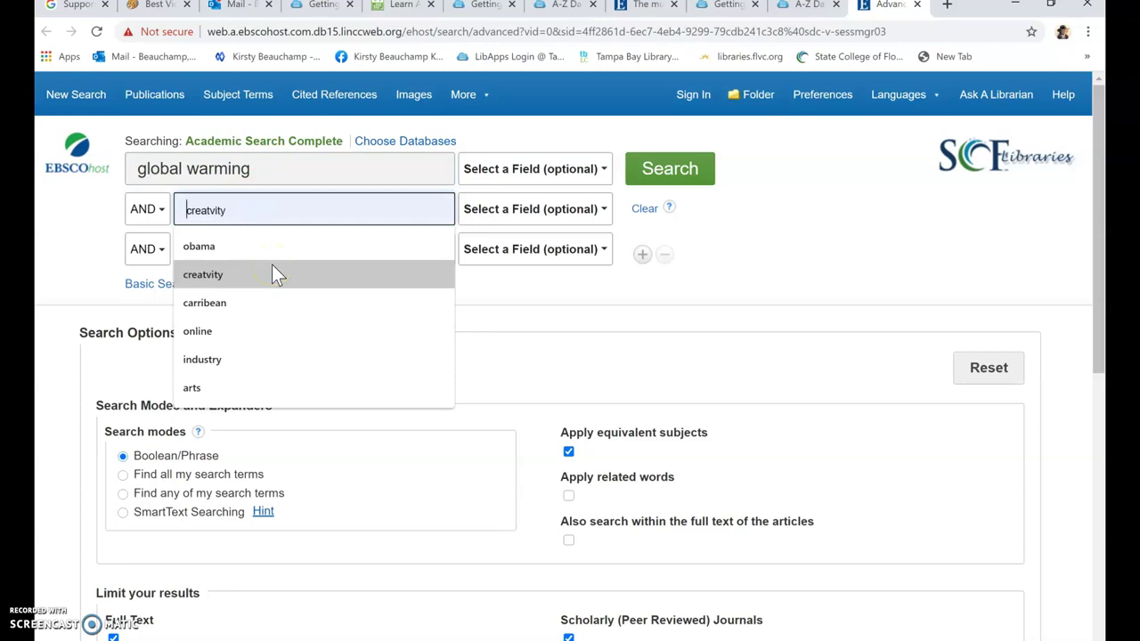
text(anta)
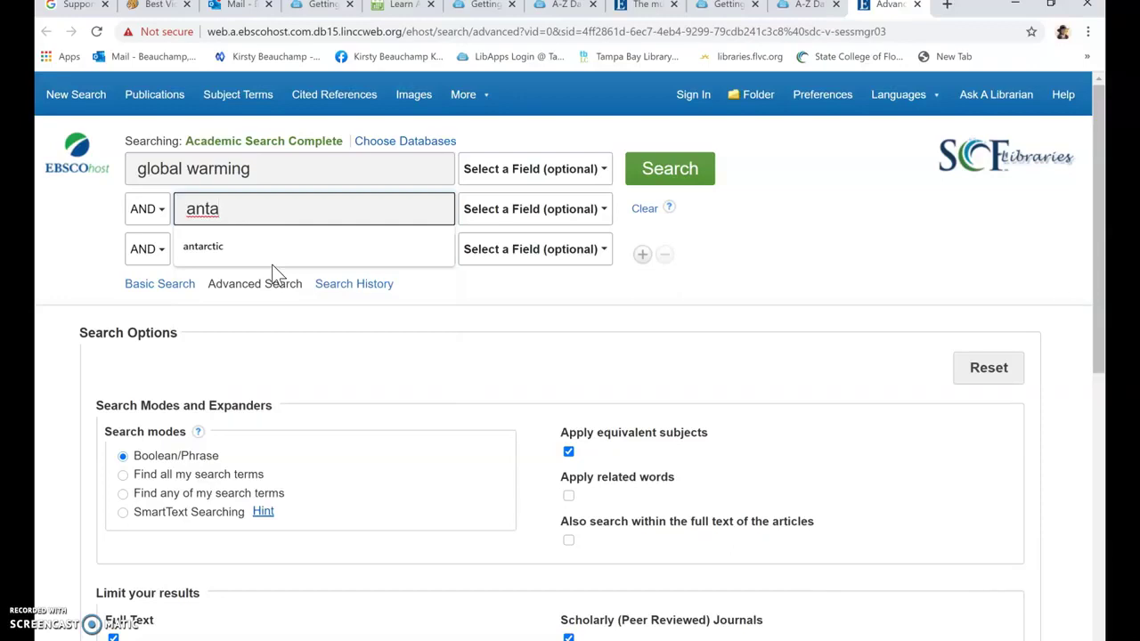
text(rctic)
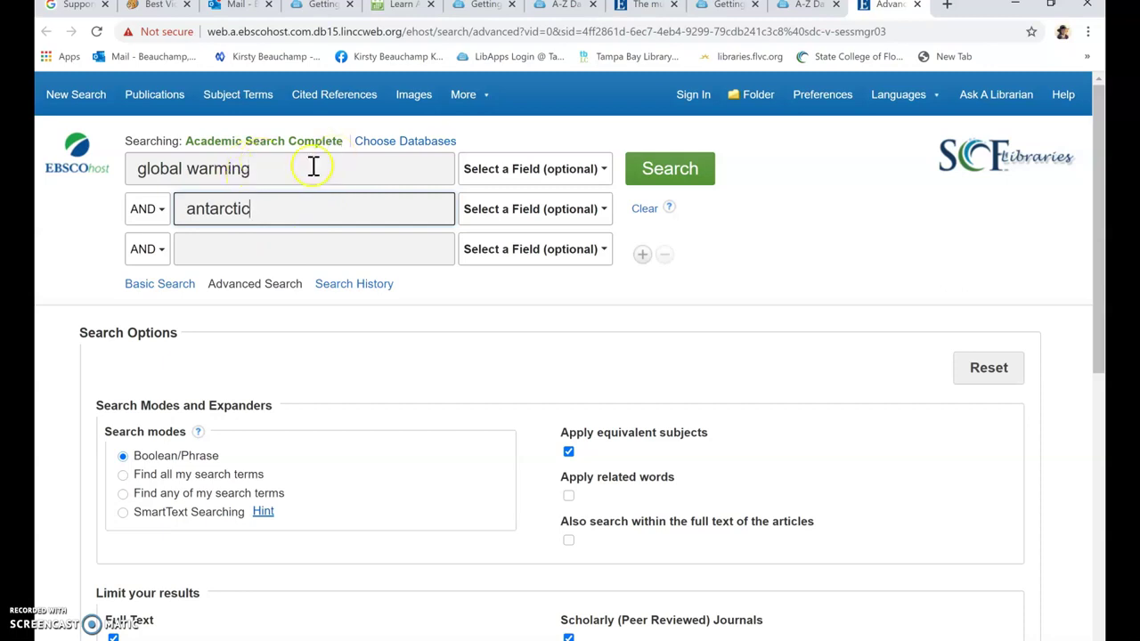
click(666, 174)
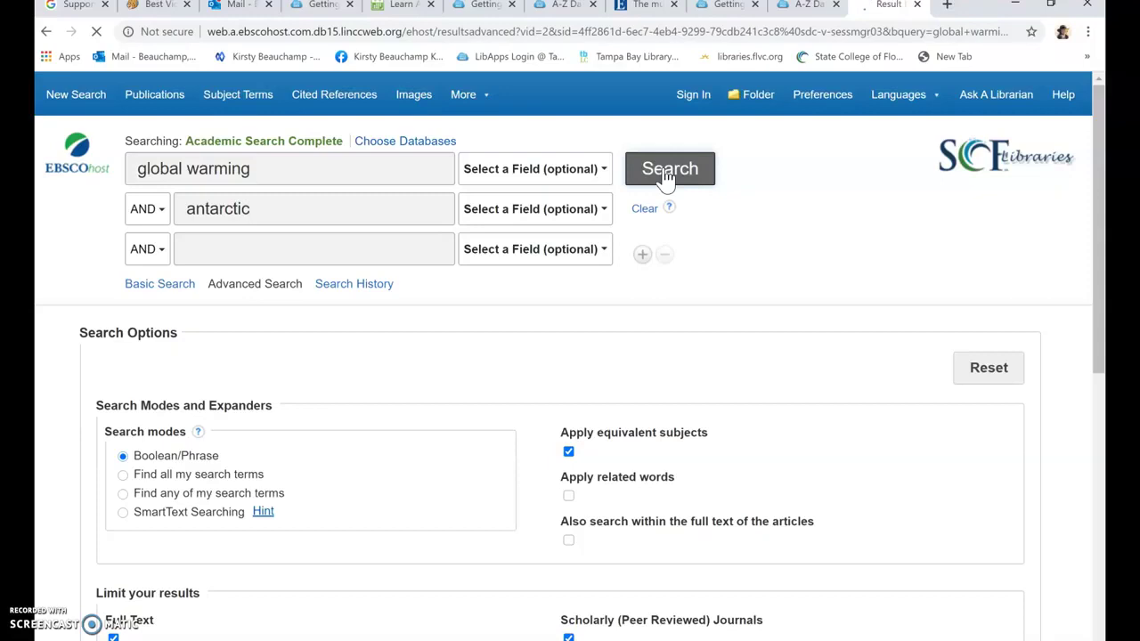
Open result 2, 'The multi-millennial Antarctic commitment to future sea-level rise'
click(730, 326)
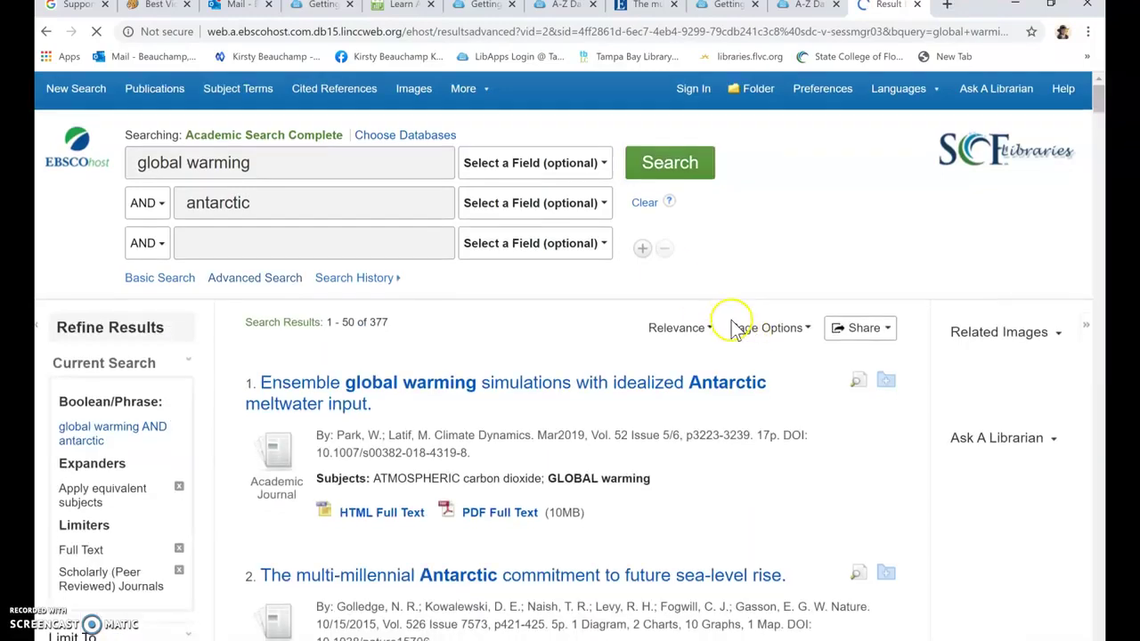
scroll(730, 326, down, 4)
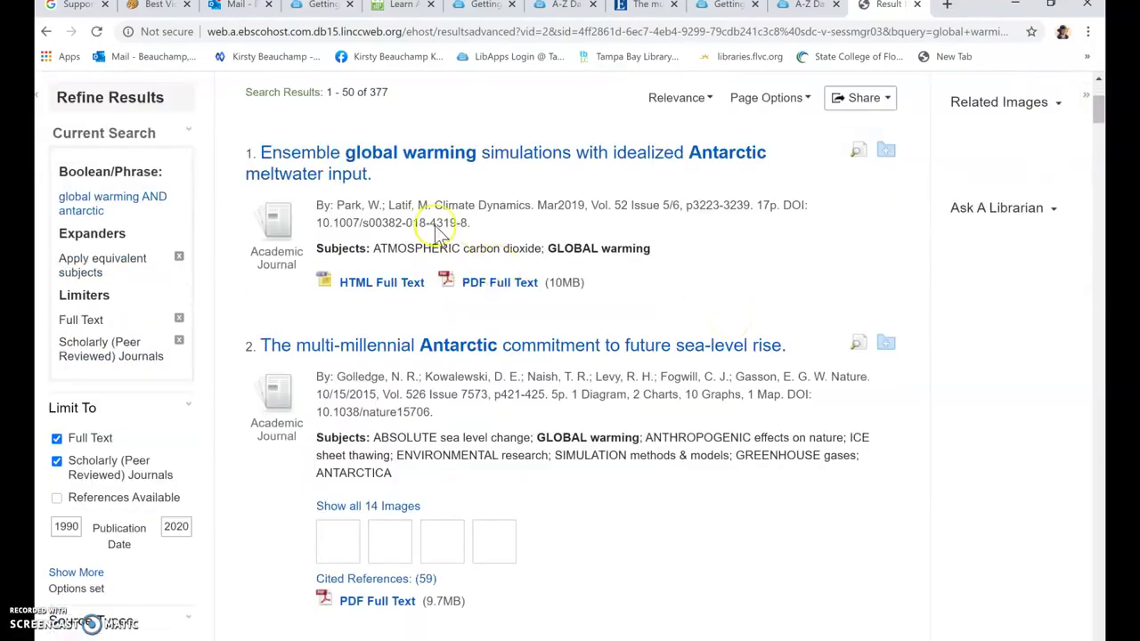
scroll(341, 186, up, 1)
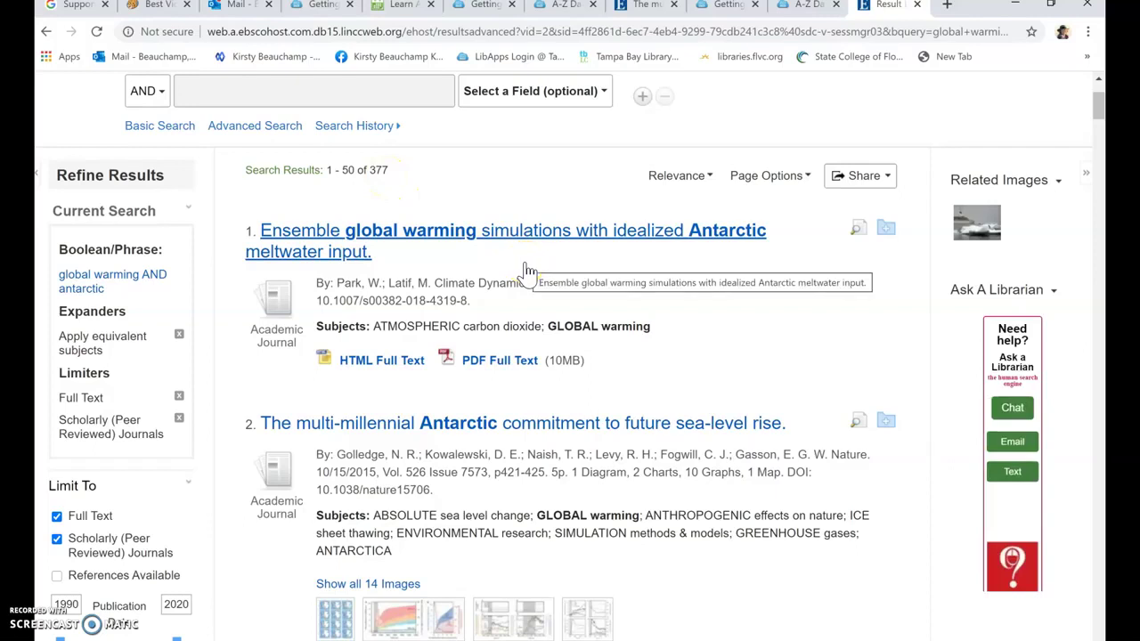
scroll(525, 269, down, 2)
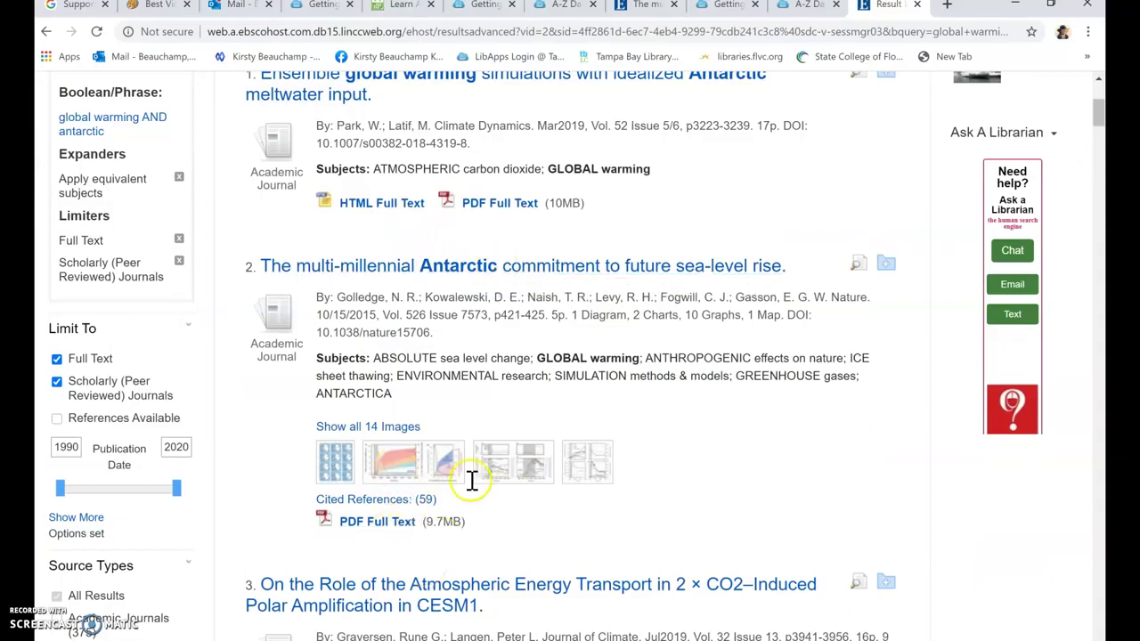
click(546, 268)
Review the sea-level article's detailed record and abstract, then load its PDF Full Text
click(543, 268)
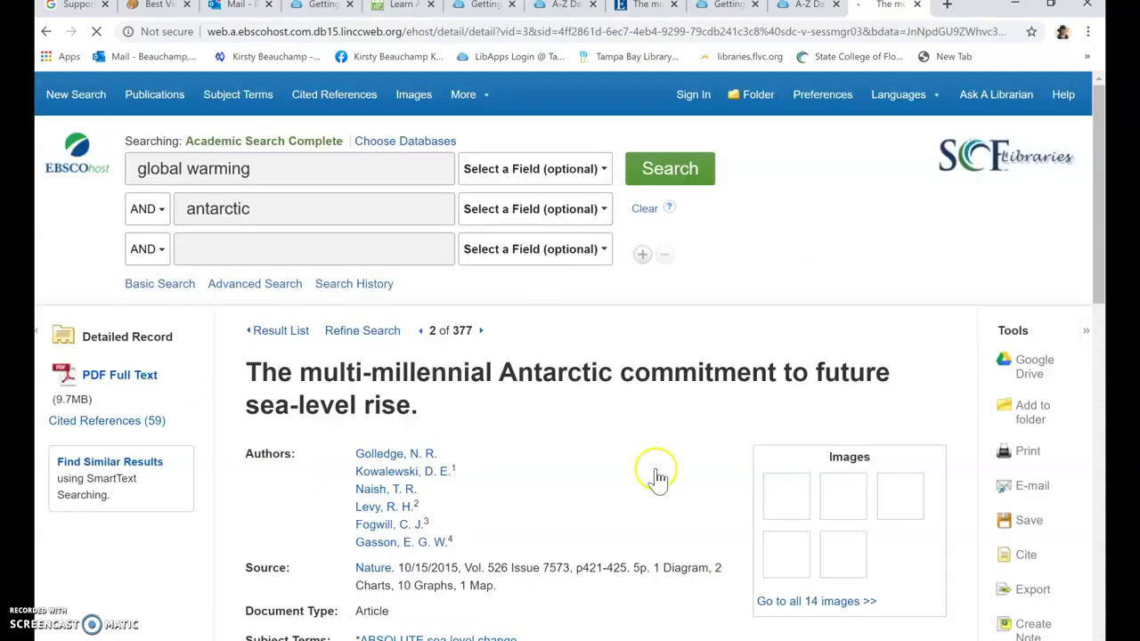
scroll(626, 405, down, 4)
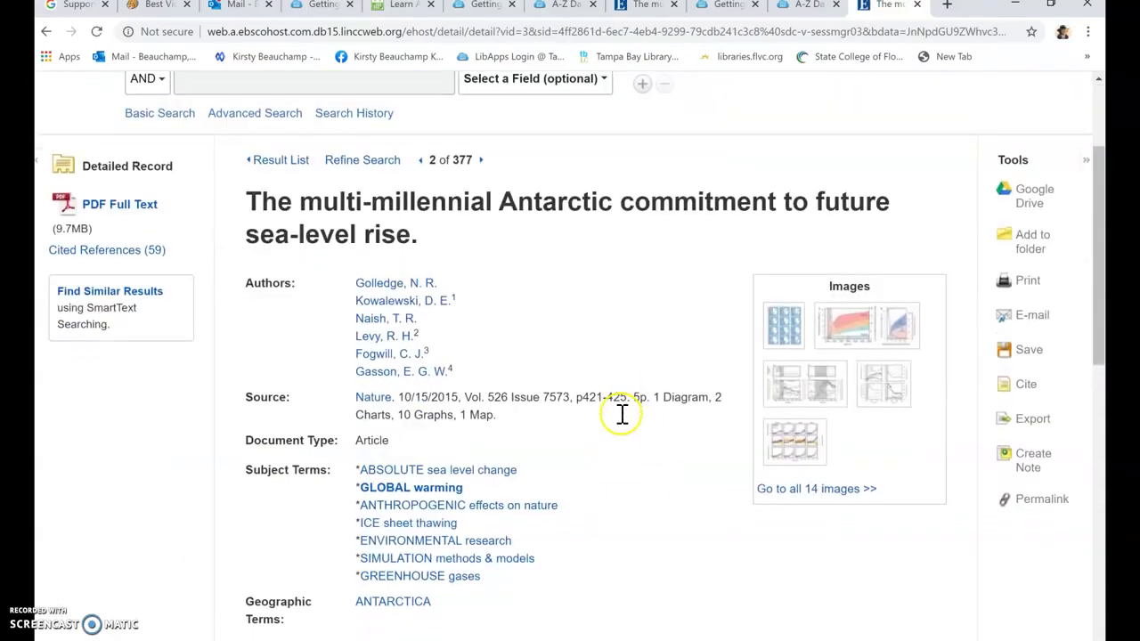
scroll(621, 414, down, 2)
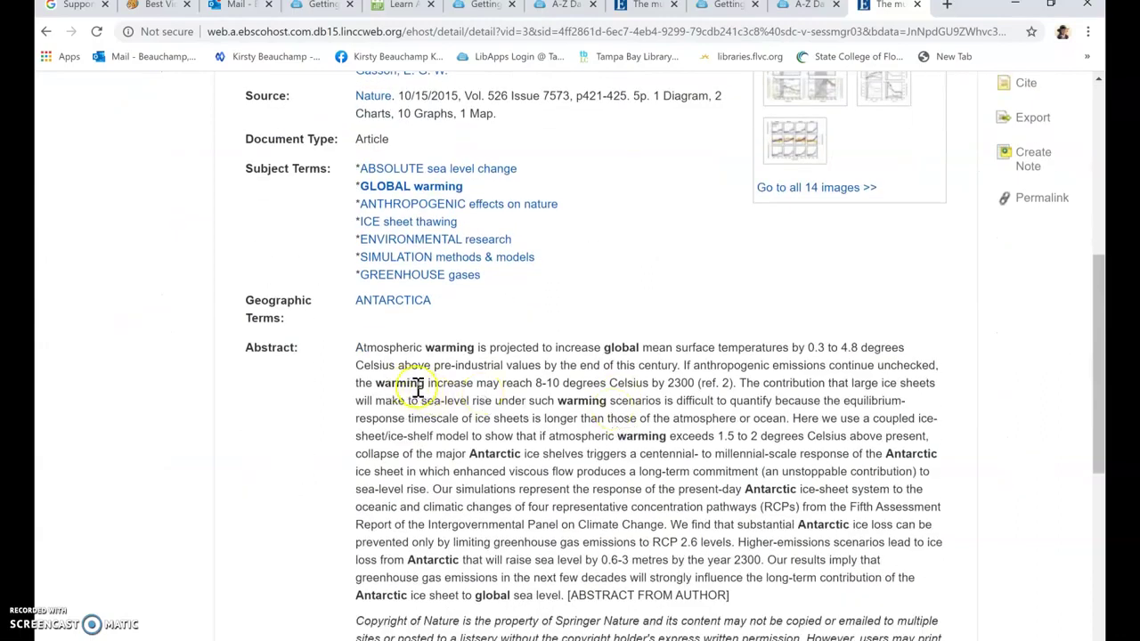
scroll(569, 440, down, 1)
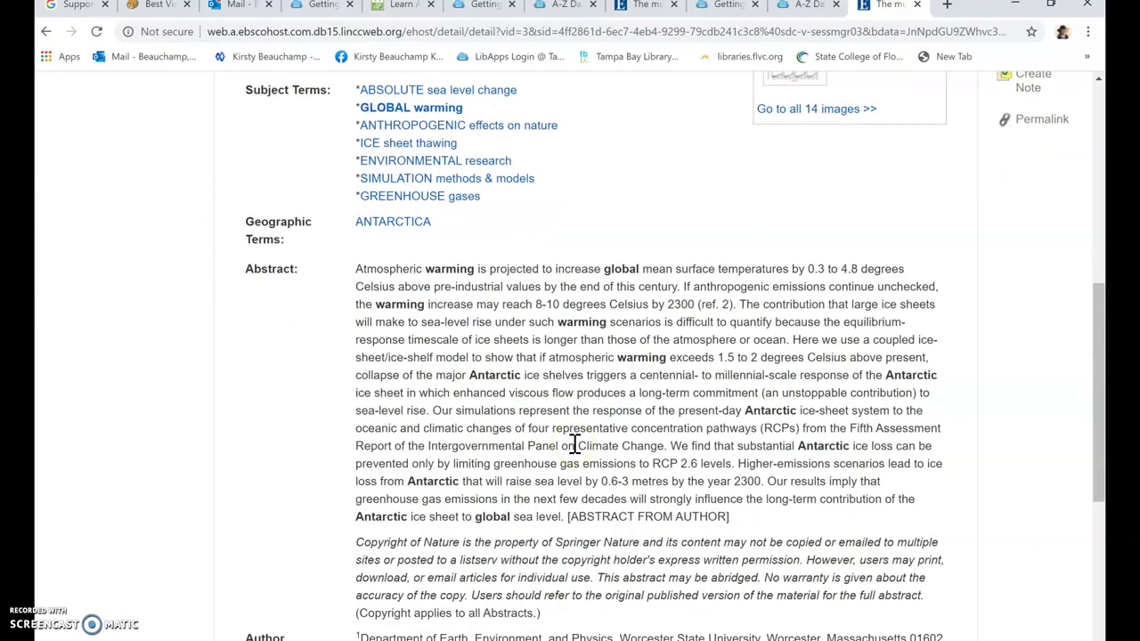
scroll(569, 436, up, 3)
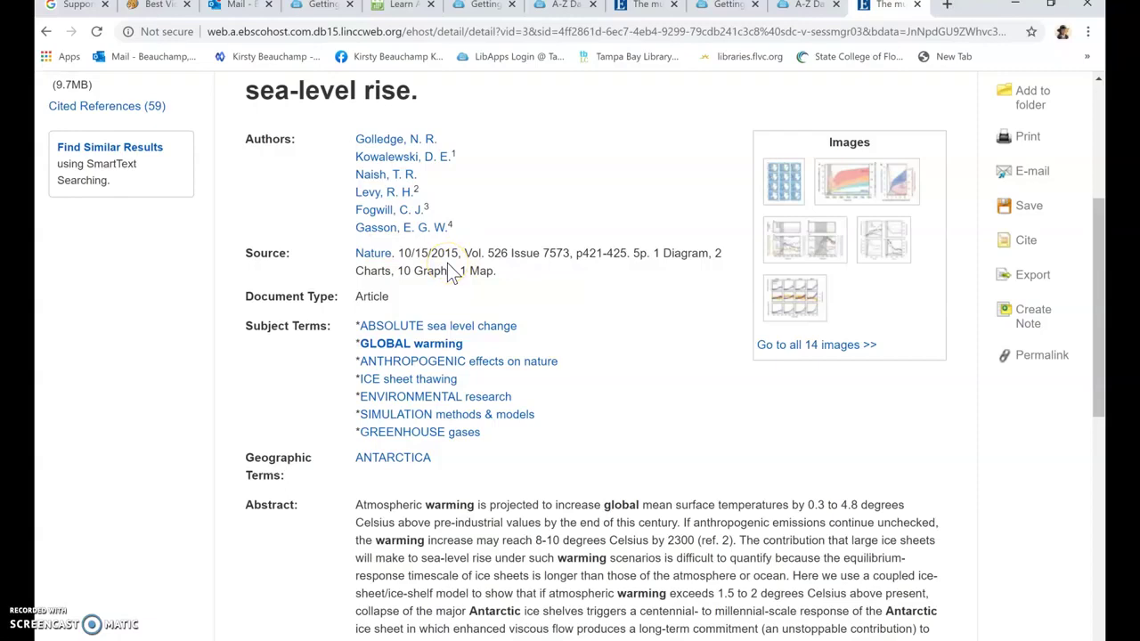
scroll(447, 263, down, 1)
scroll(447, 262, up, 5)
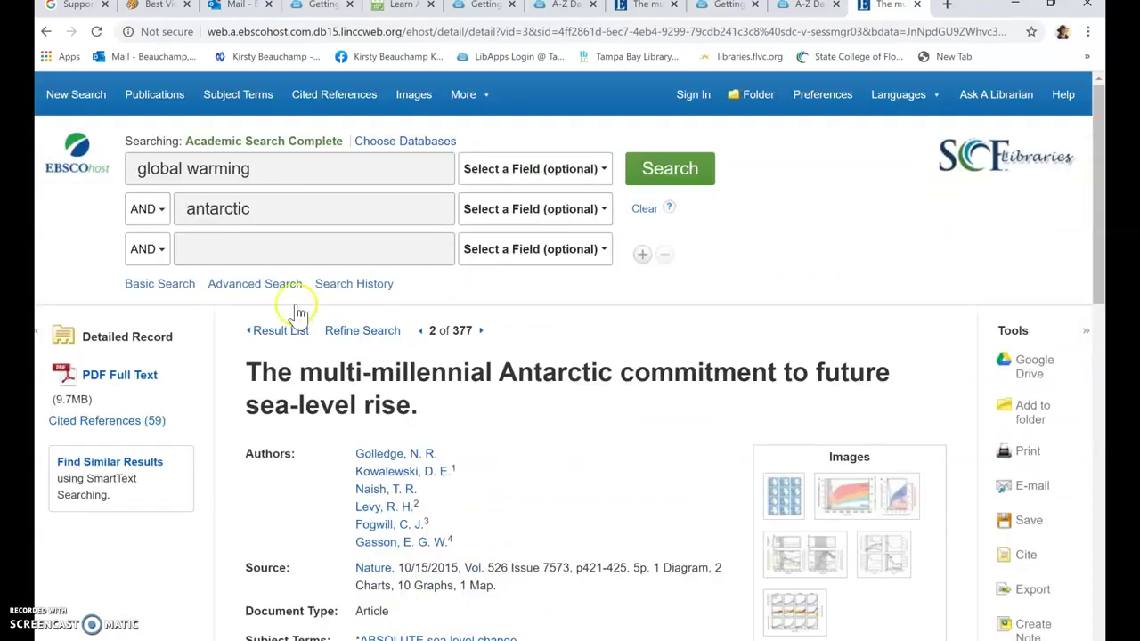
click(130, 374)
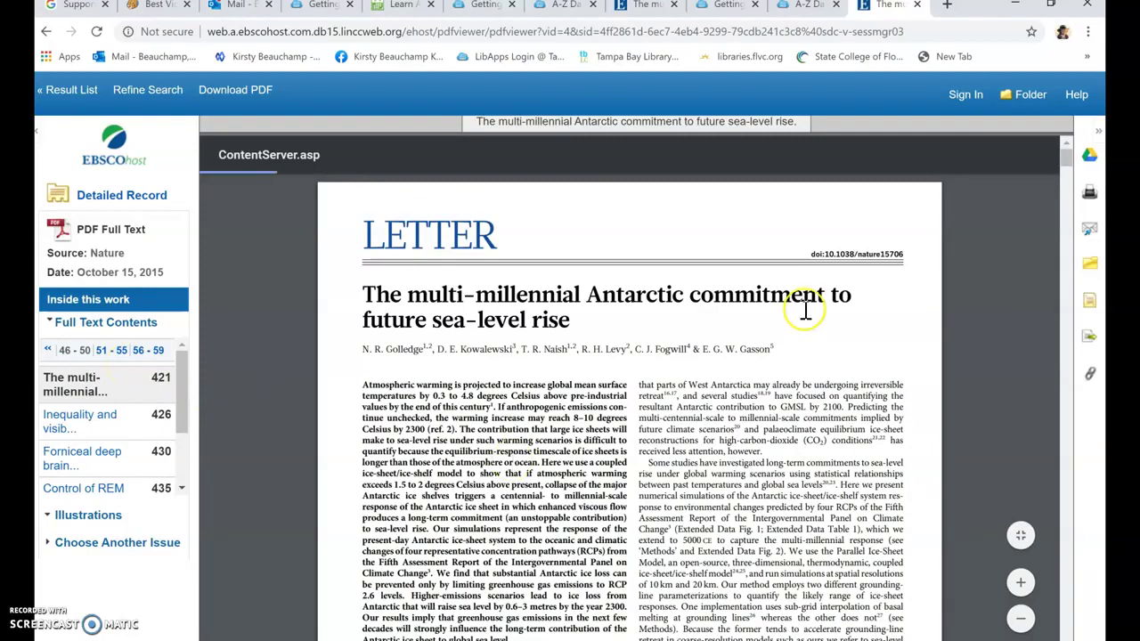
Scroll through the first page of the nature15706 PDF in the viewer
scroll(821, 328, down, 3)
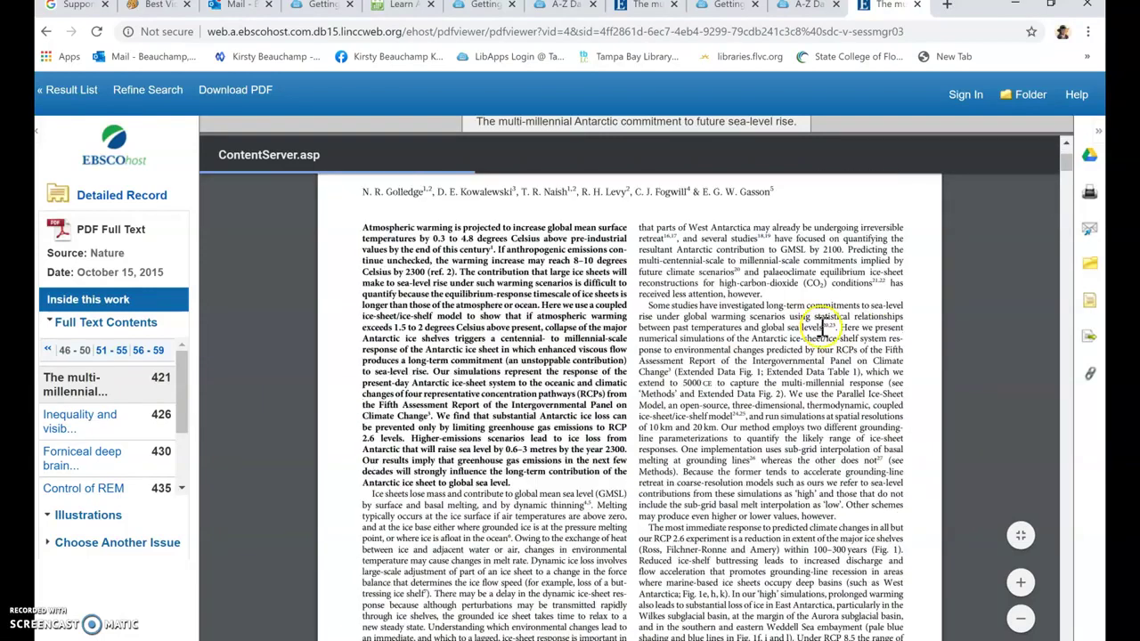
scroll(764, 339, up, 2)
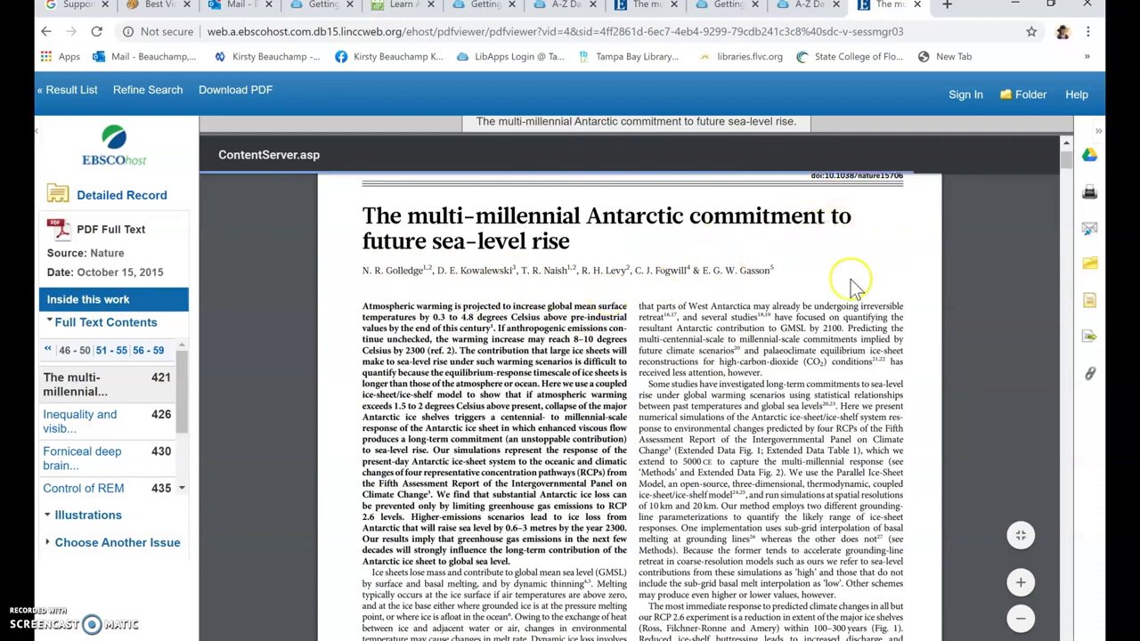
scroll(850, 283, up, 2)
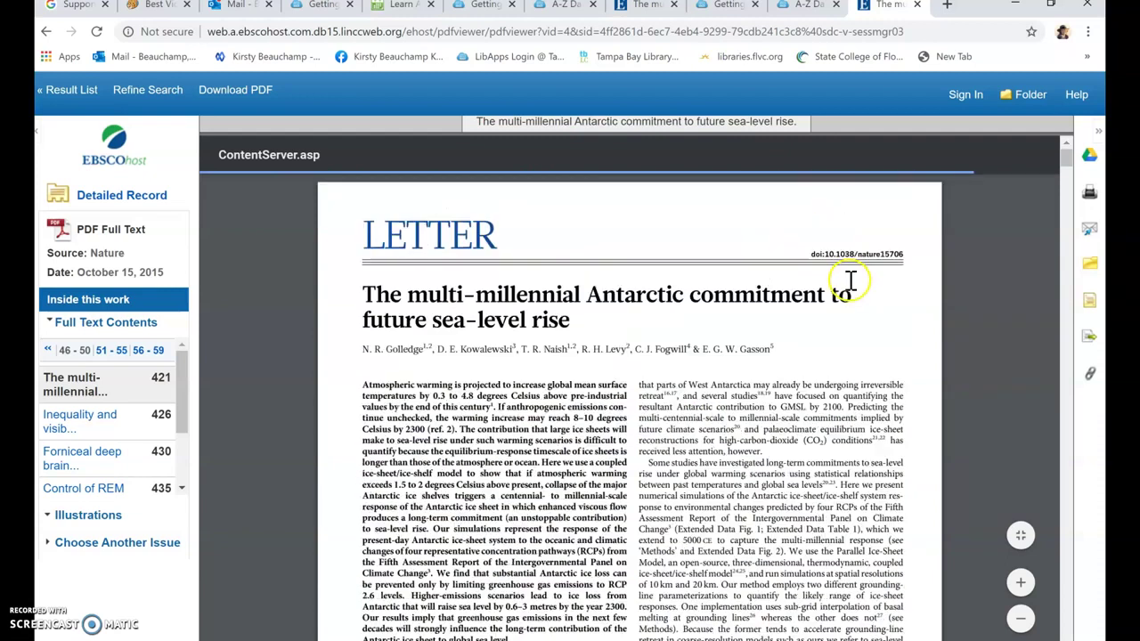
click(1089, 303)
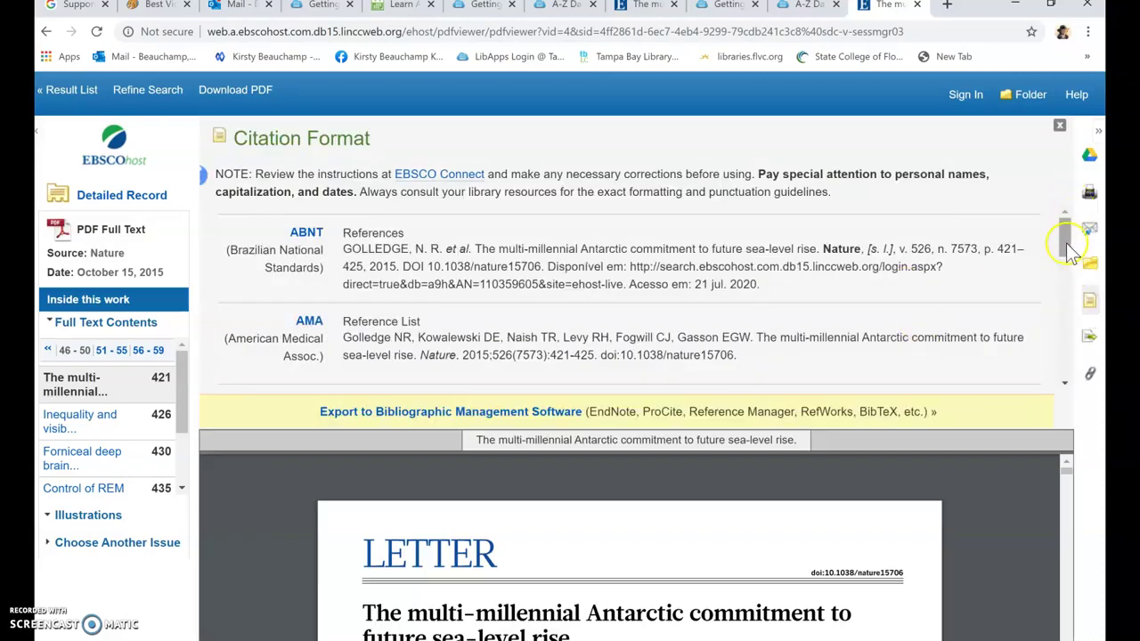
drag(1066, 243, 1065, 278)
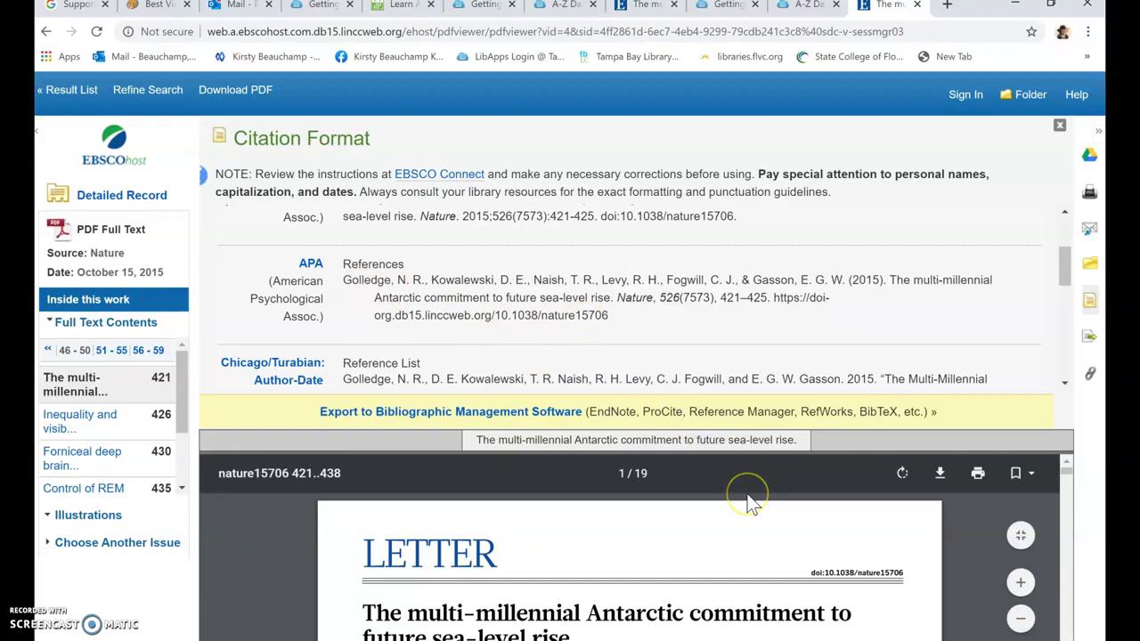
scroll(747, 499, down, 2)
scroll(747, 494, down, 3)
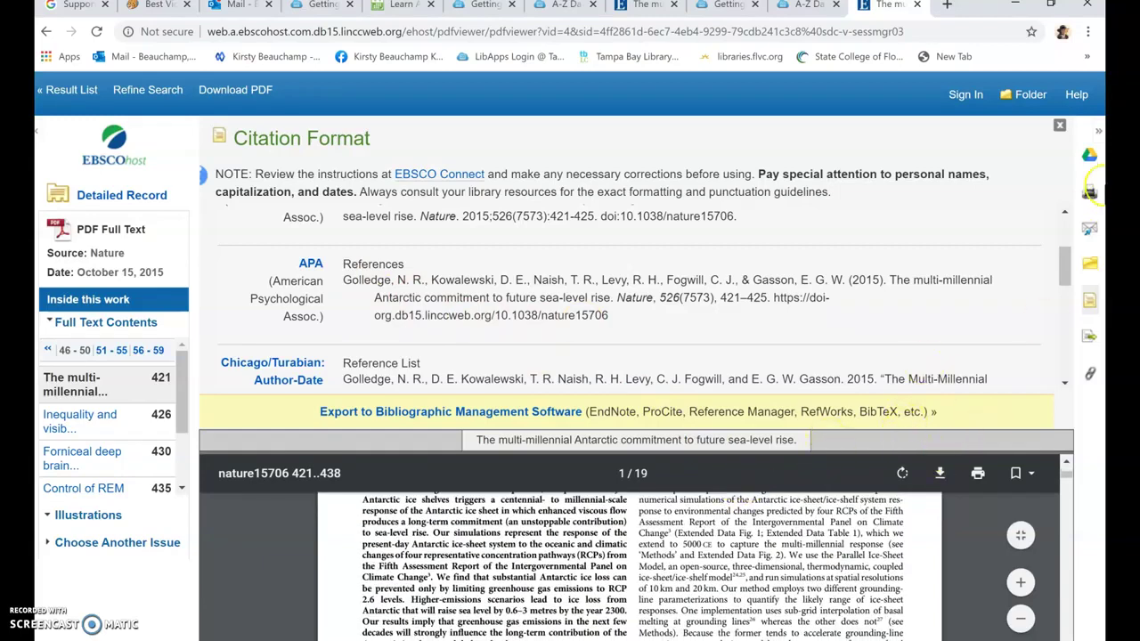
click(1058, 126)
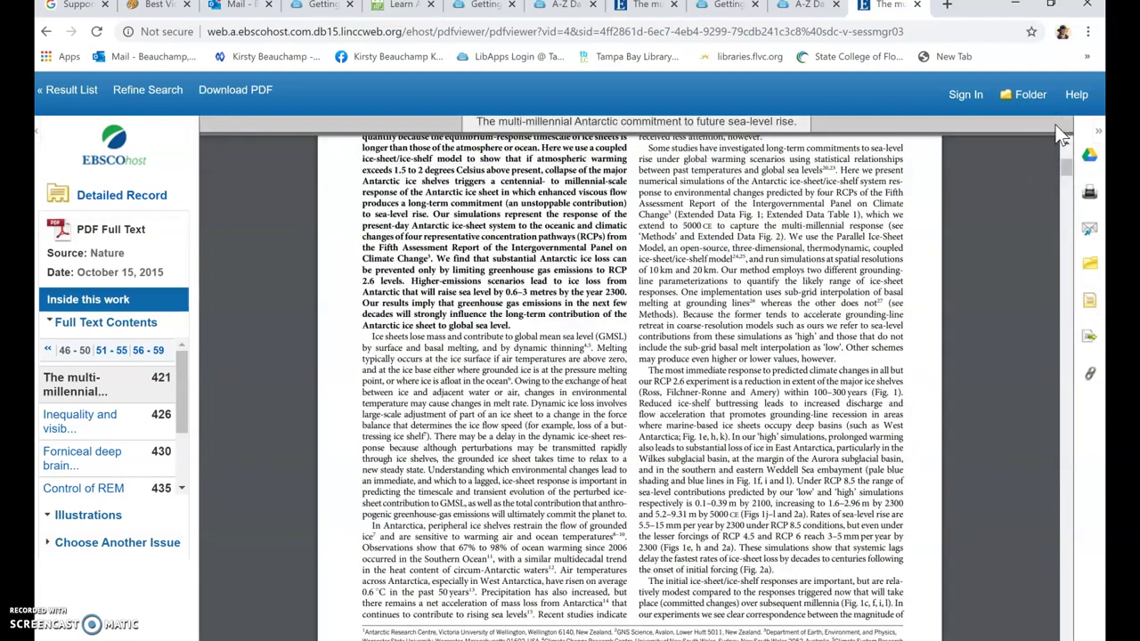
scroll(554, 344, down, 5)
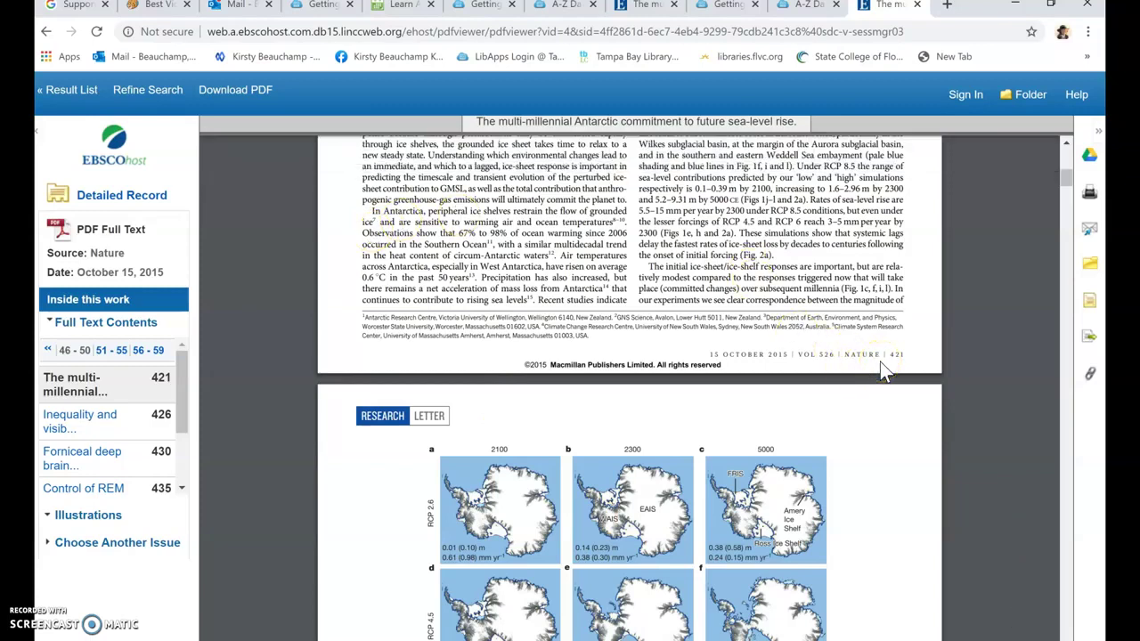
click(870, 366)
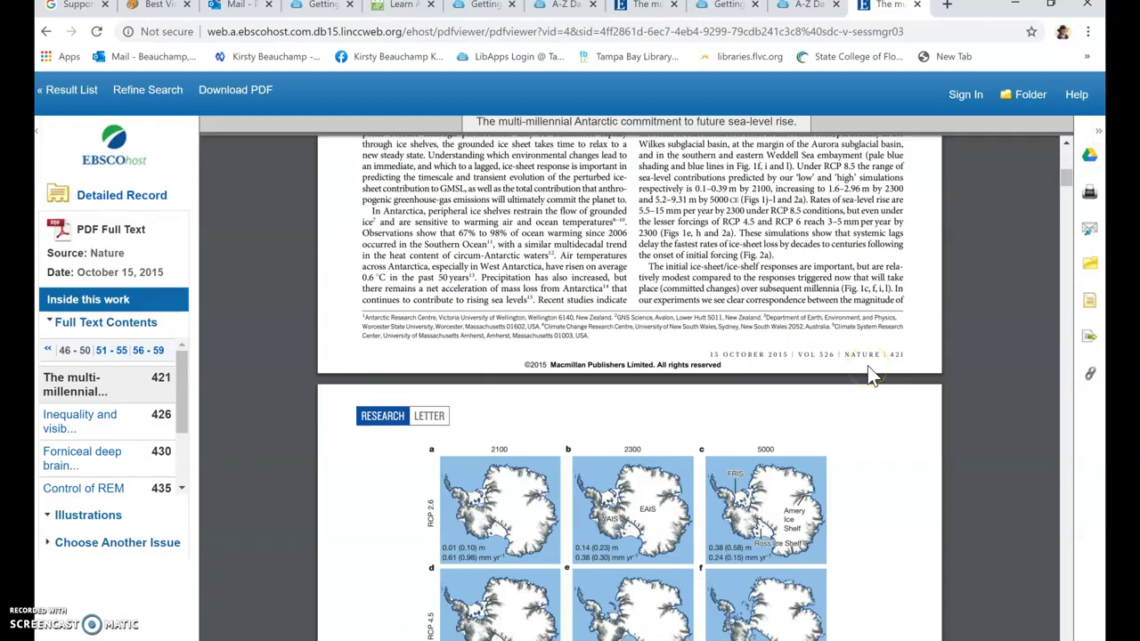